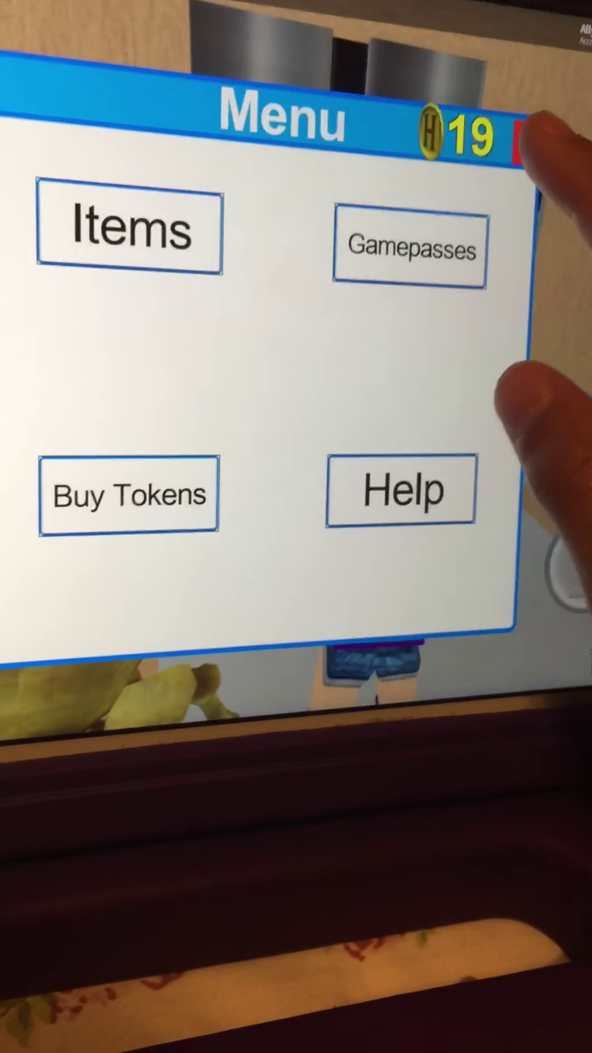
Dismiss the game menu showing Items, Gamepasses, Buy Tokens and the 20-token balance.
left_click(522, 140)
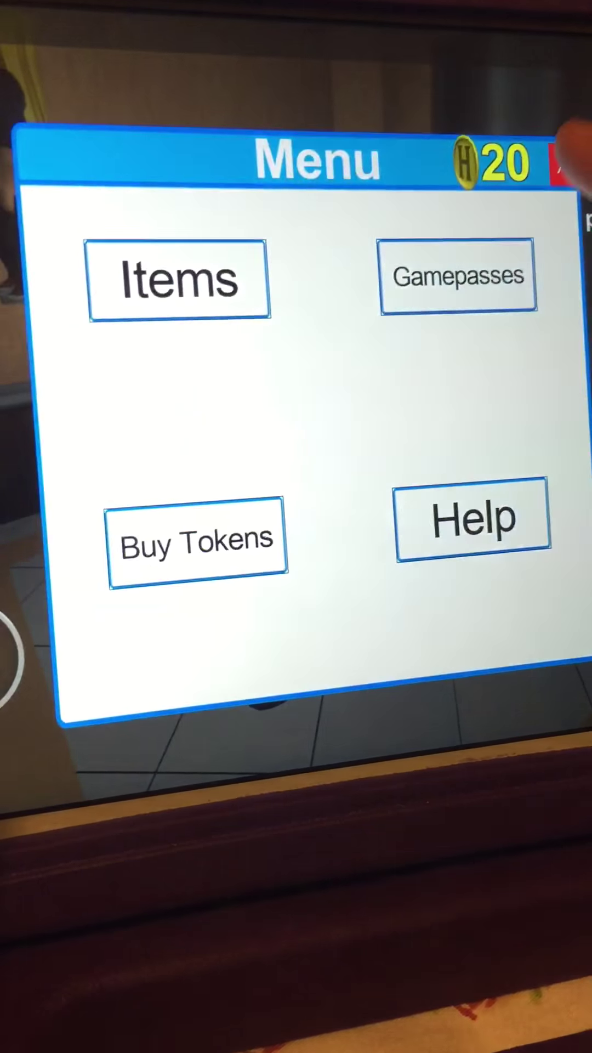
left_click(570, 161)
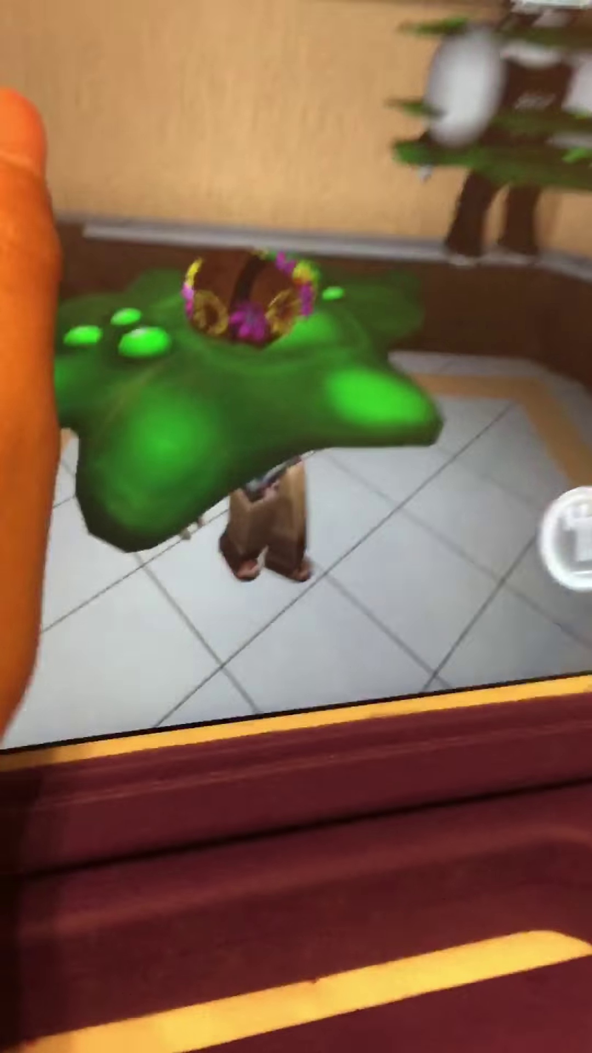
Write and send a chat message using the on-screen keyboard.
left_click(33, 149)
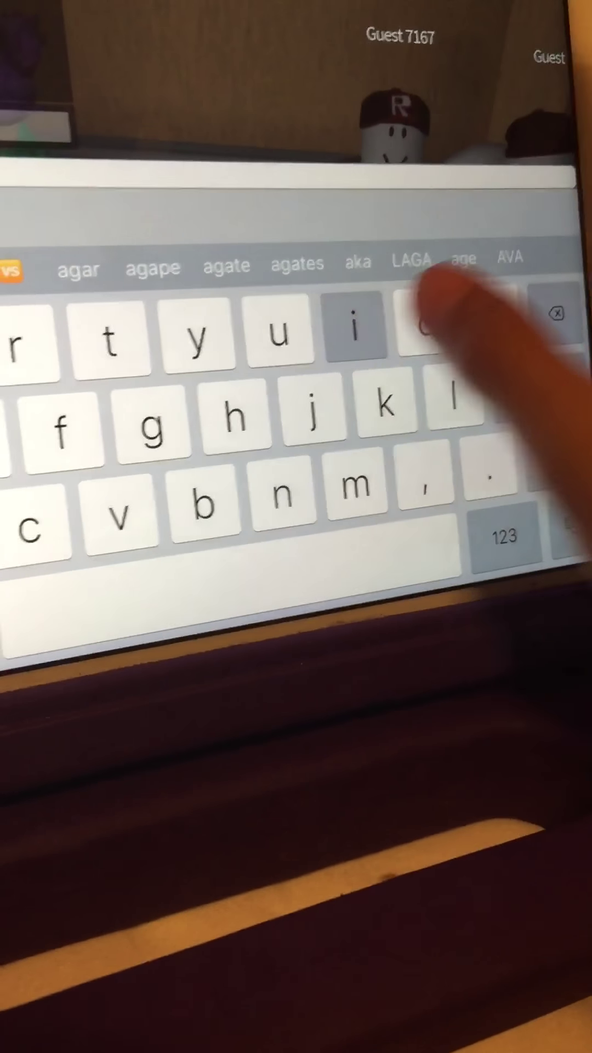
key("BackSpace")
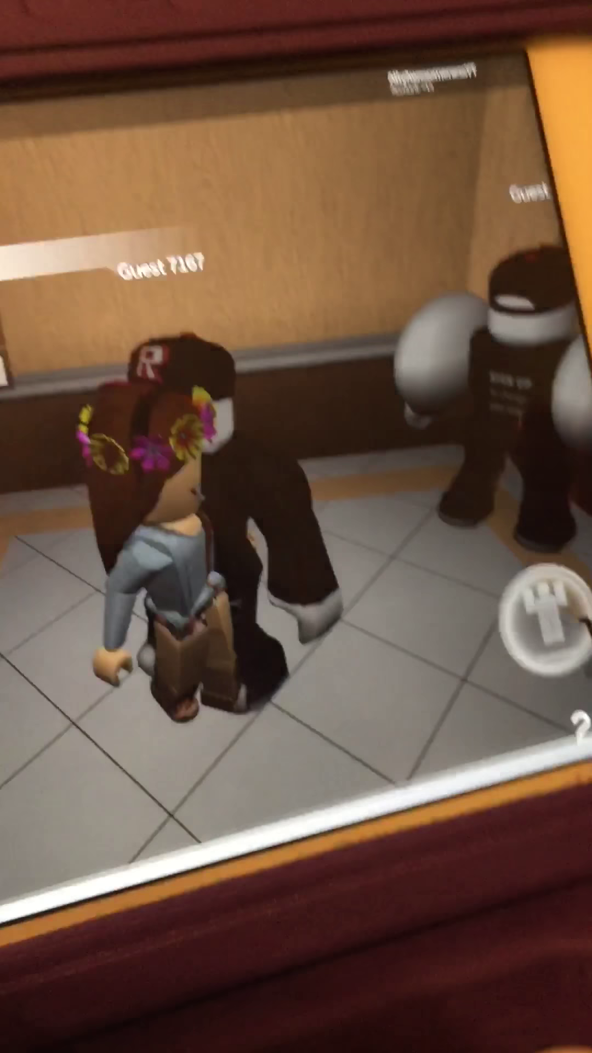
Walk the avatar out of the elevator toward the large red round pad.
left_click_drag(17, 745, 50, 724)
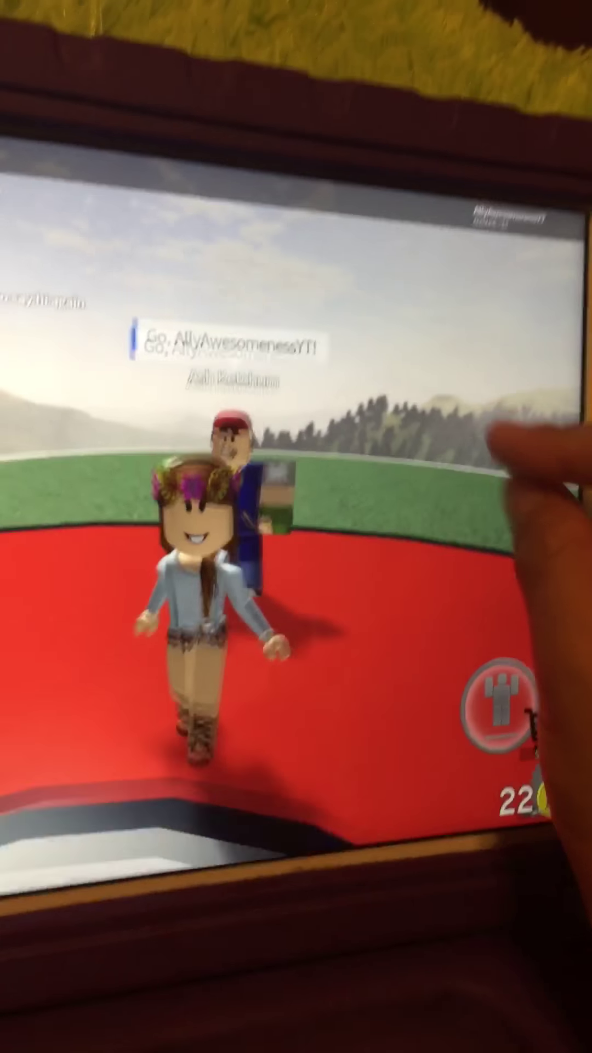
left_click_drag(526, 449, 494, 411)
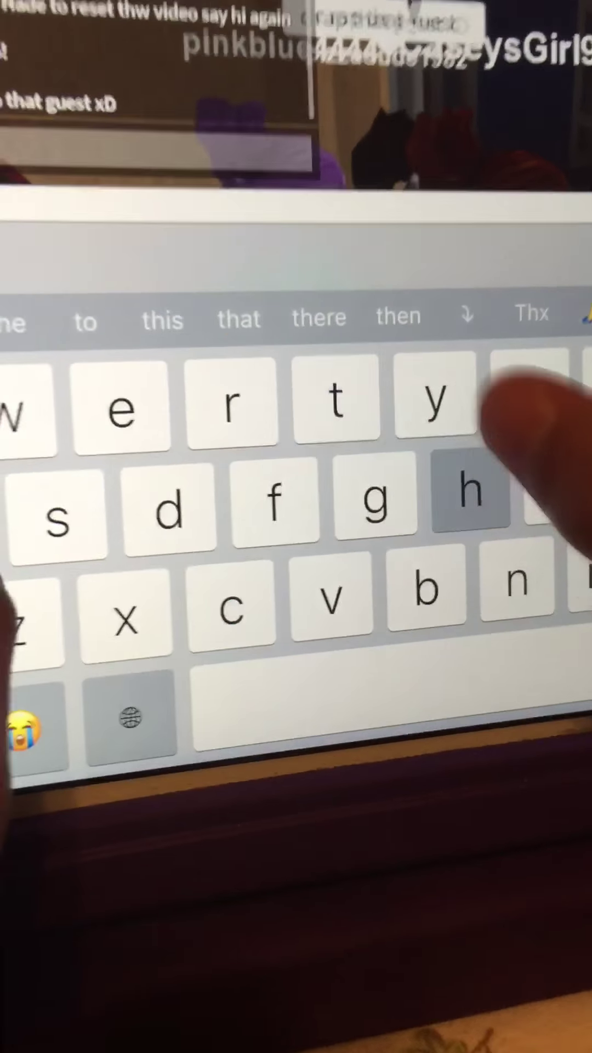
type("that")
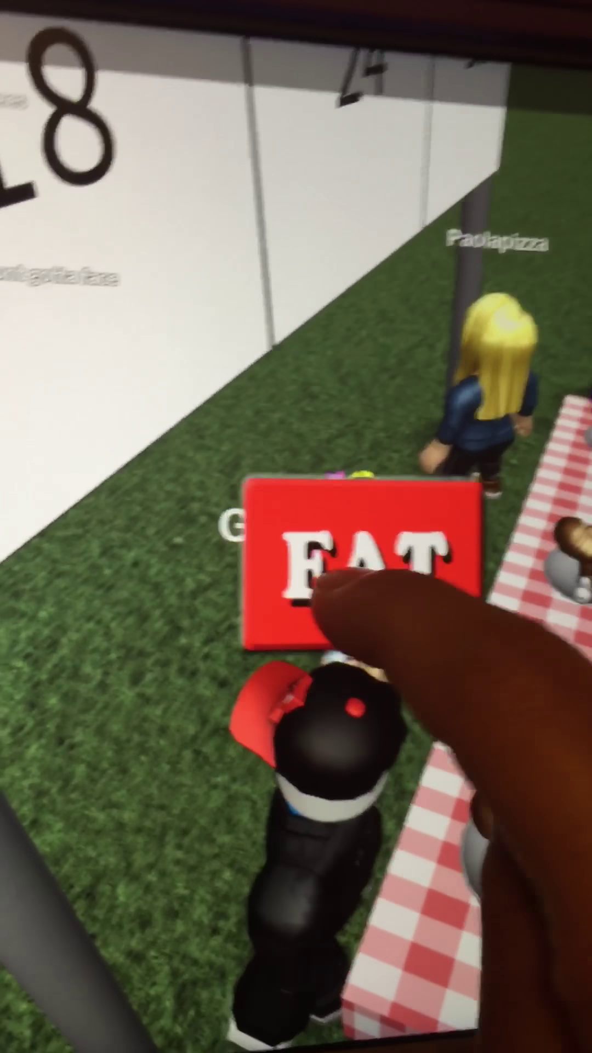
Eat repeatedly at the picnic table to push the contest count to 85.
left_click(387, 527)
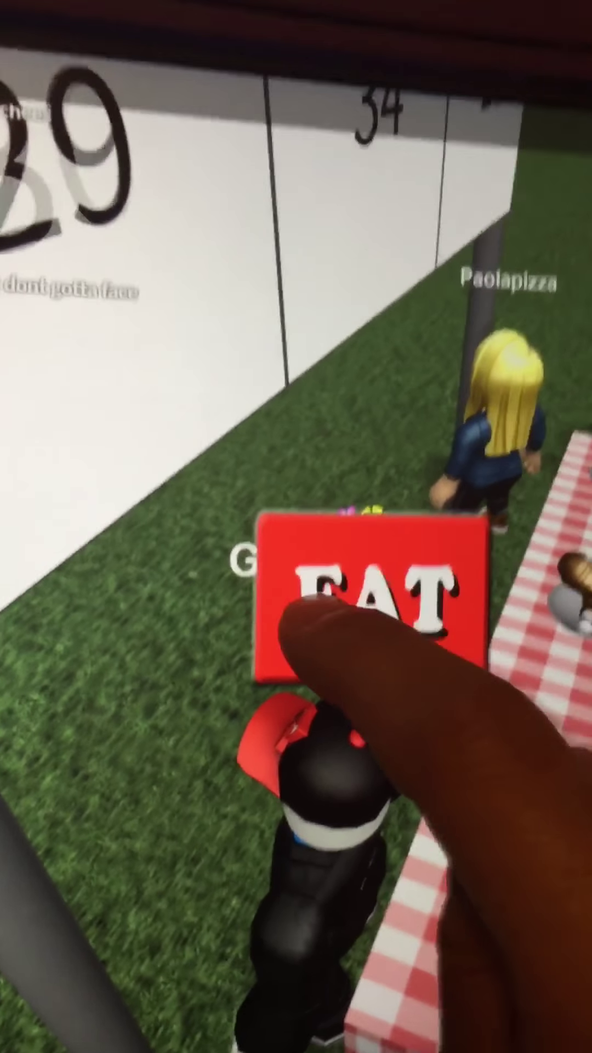
left_click(329, 605)
left_click(345, 596)
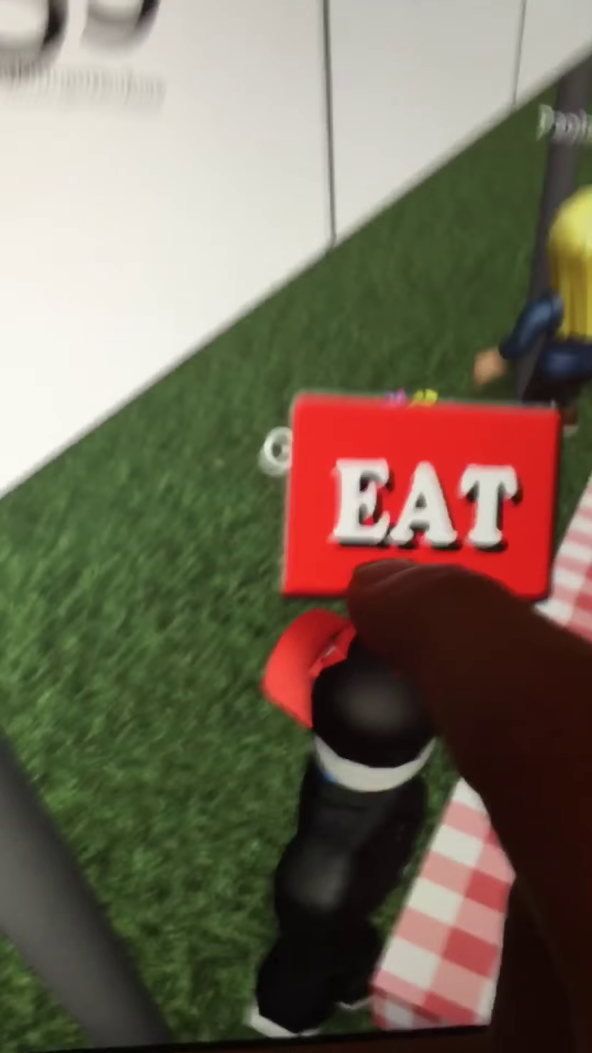
left_click(354, 527)
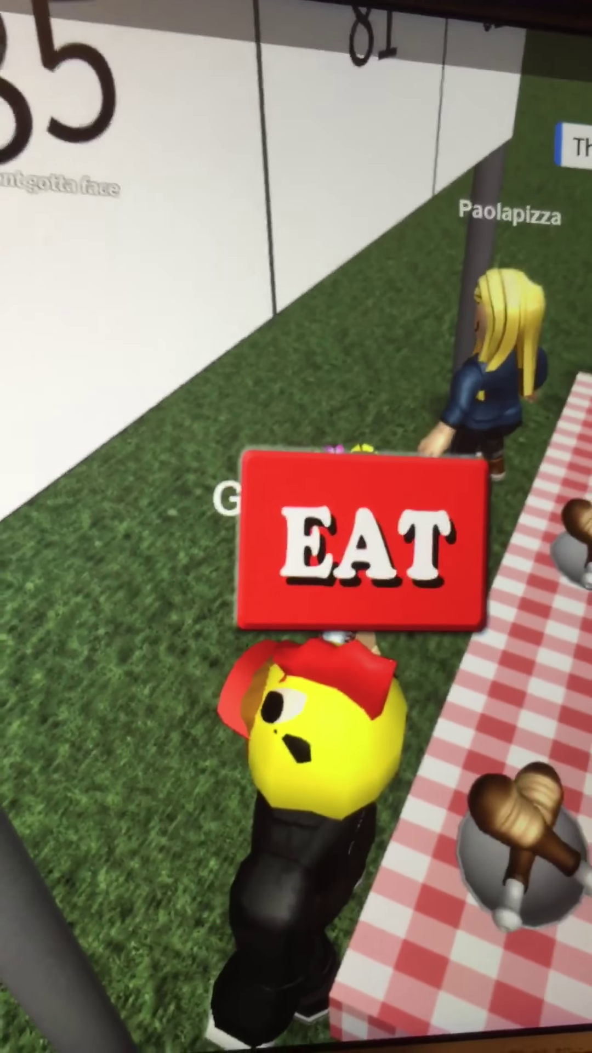